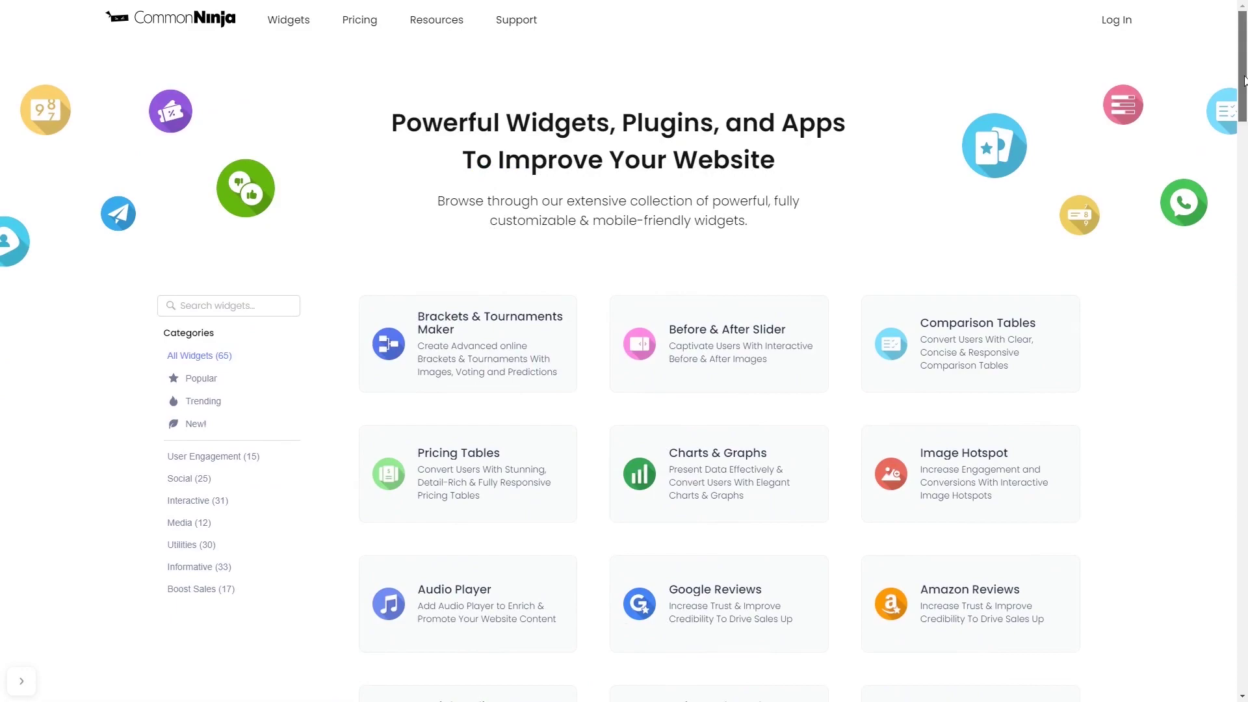
Step: Scroll the widgets catalogue to Slide-In Panel and create a new Slide-In Panel widget
left_click_drag(1244, 84, 1245, 364)
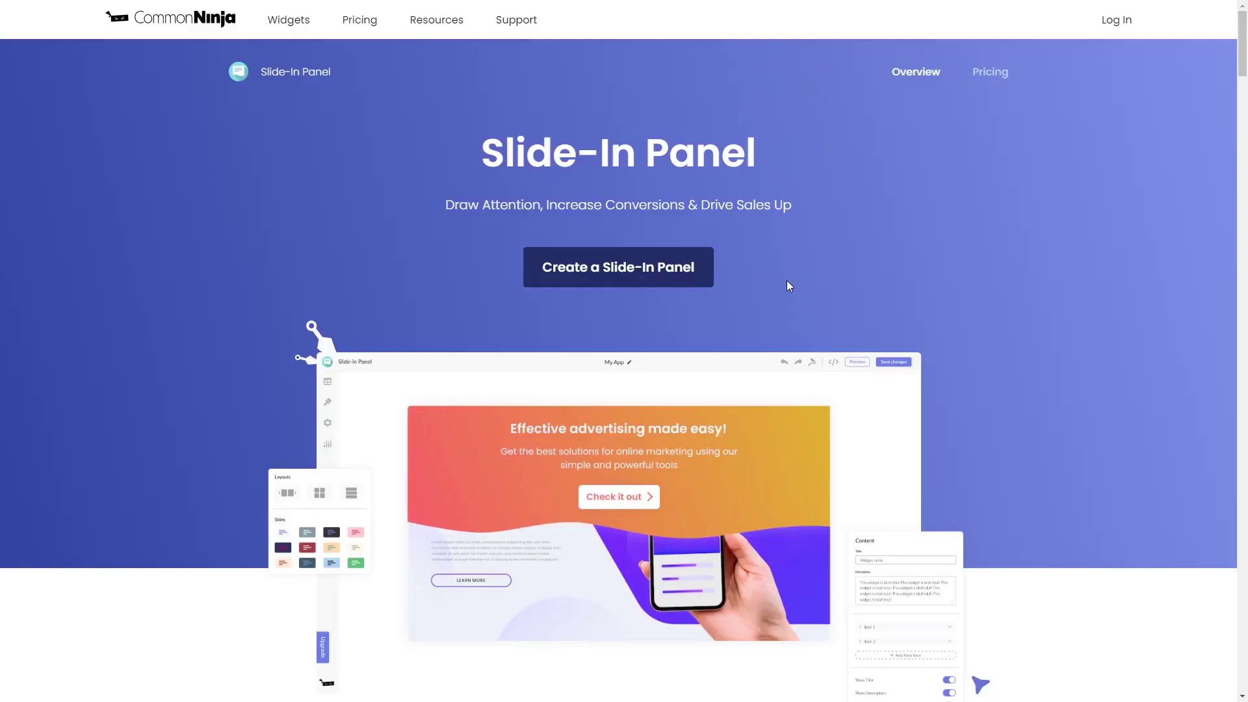
left_click(702, 282)
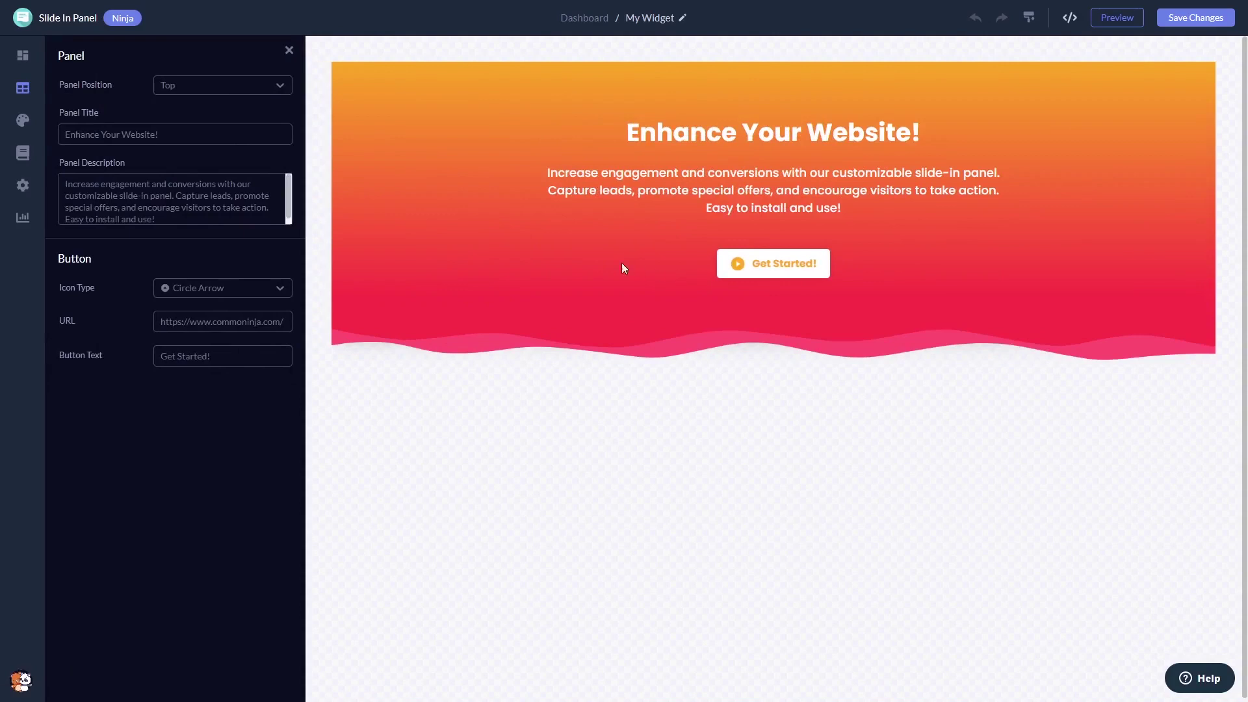
Step: Move the panel to the bottom of the page and choose the single-wave panel type
left_click(251, 92)
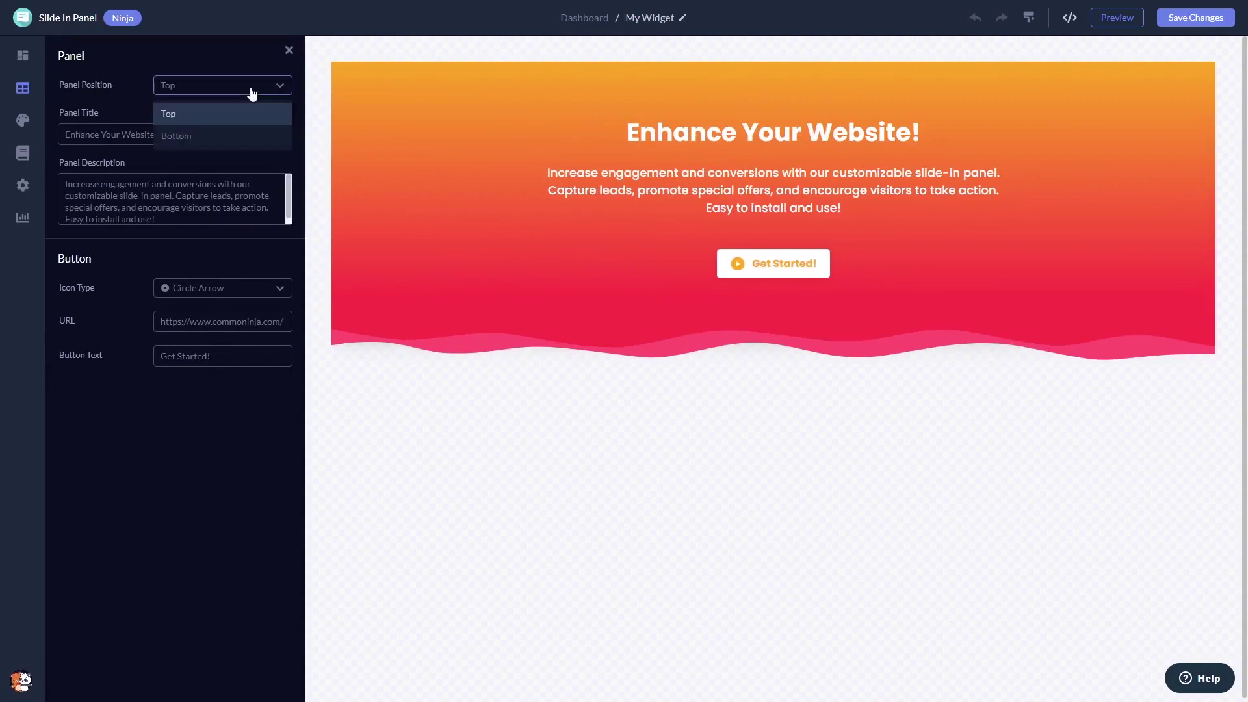
left_click(239, 132)
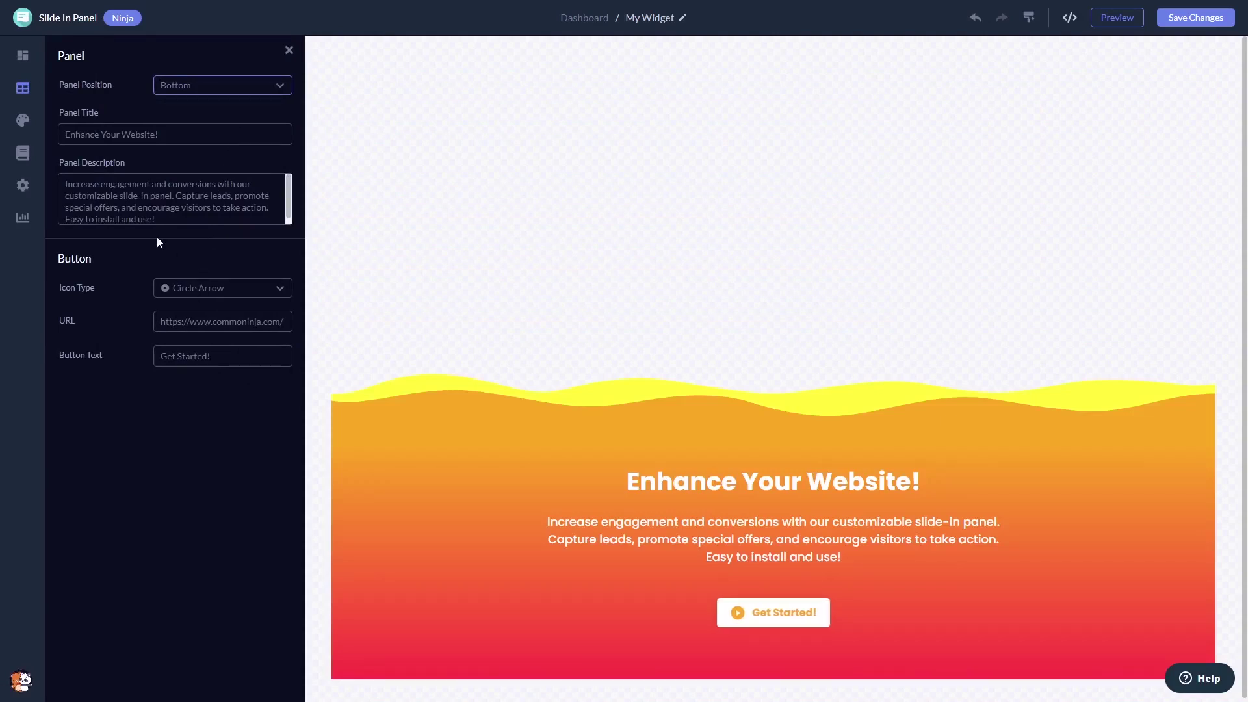
left_click(23, 55)
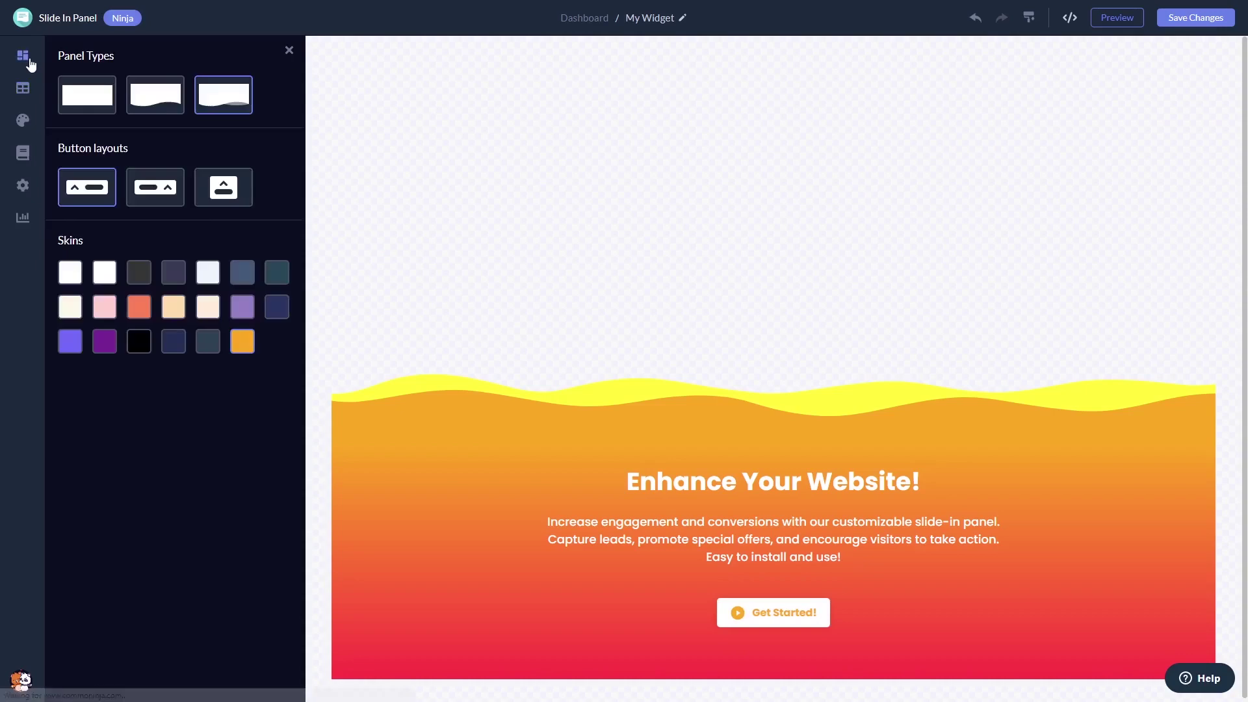
left_click(108, 102)
left_click(176, 98)
left_click(199, 101)
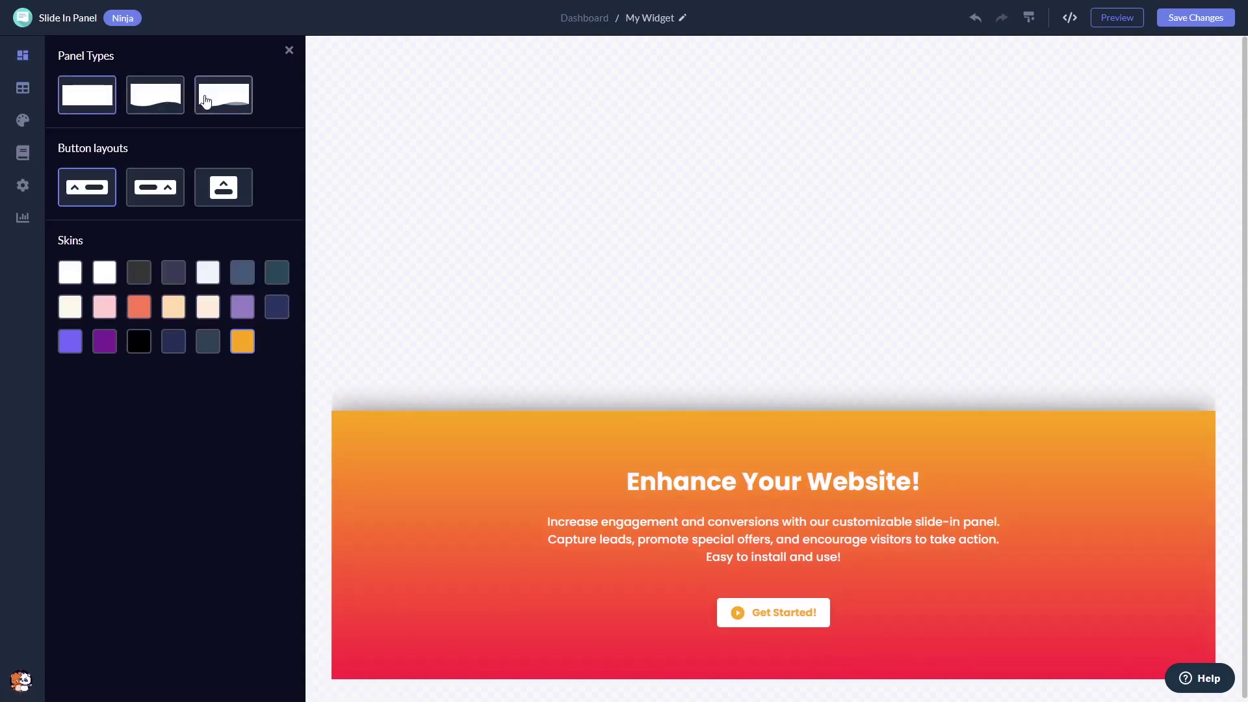
left_click(175, 104)
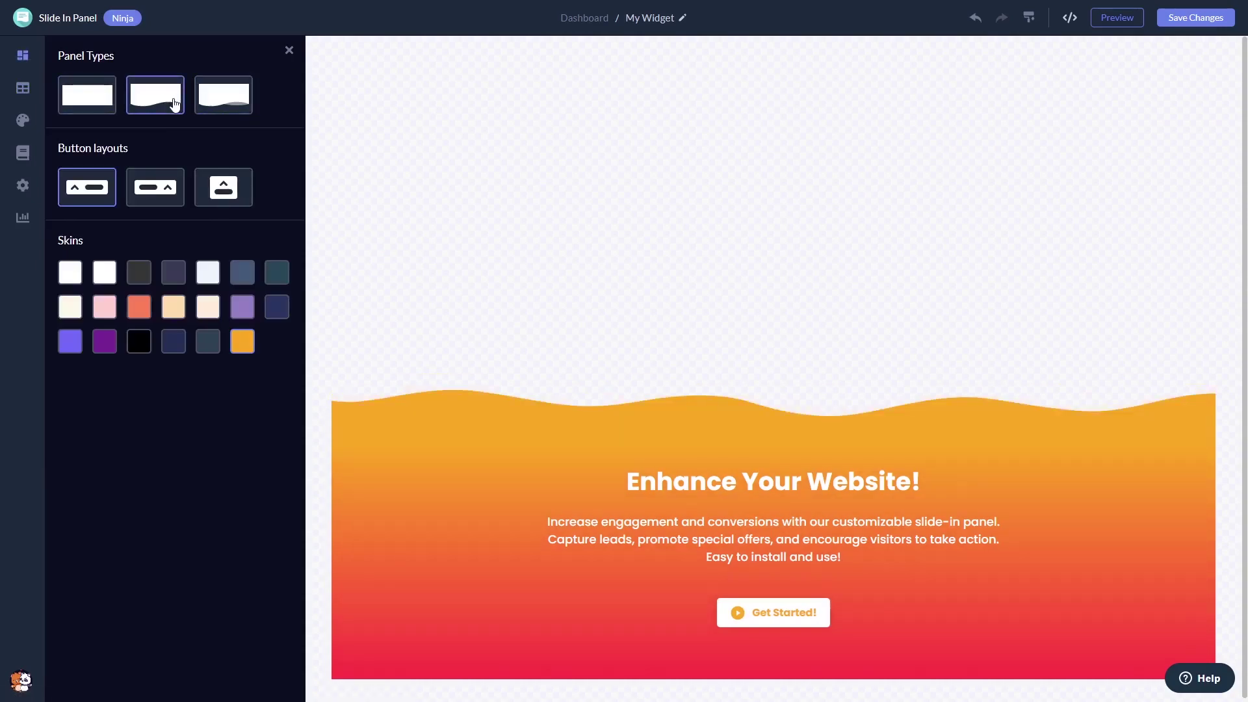
Step: Set the button layout with the icon placed left of the button text
left_click(213, 179)
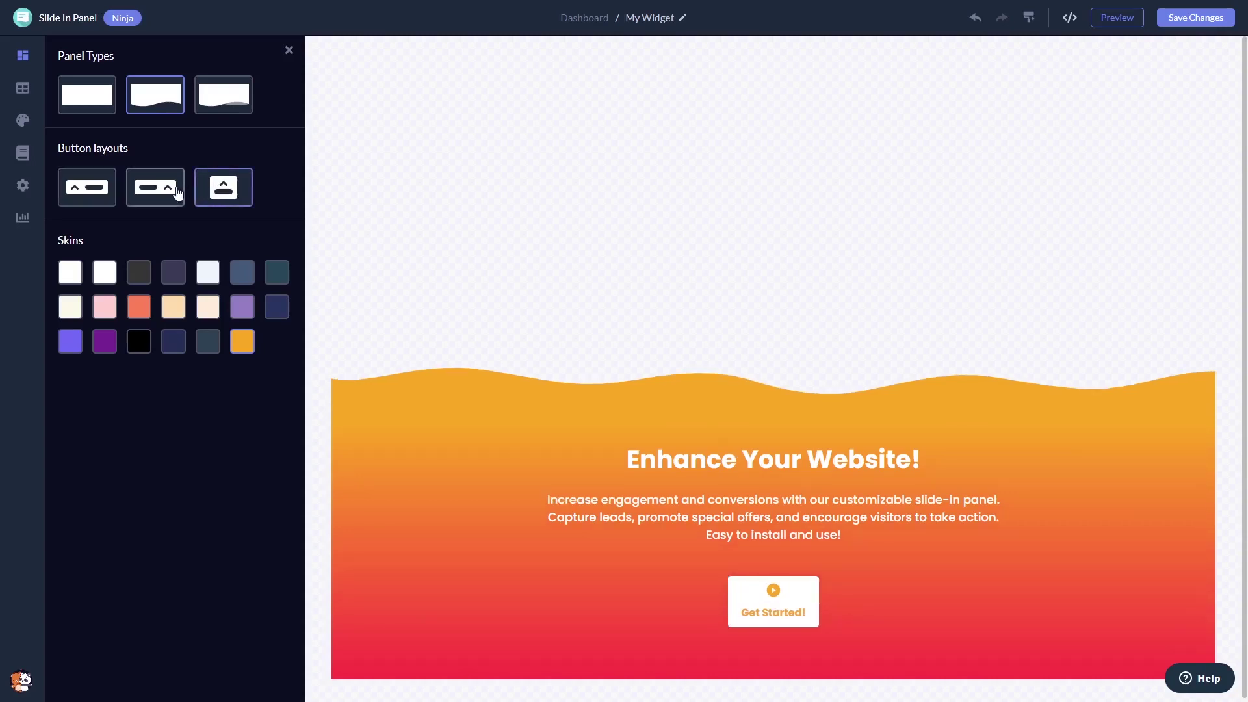
left_click(177, 193)
left_click(101, 193)
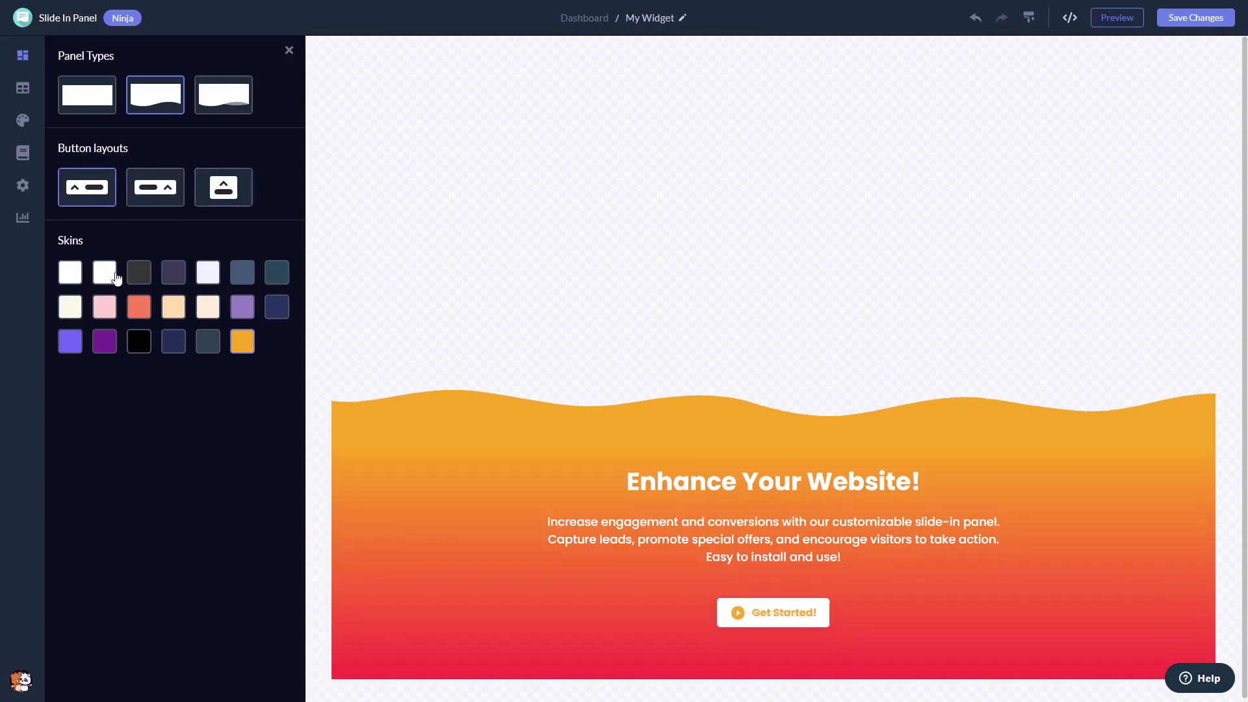
Step: Apply the dark navy skin with red text after comparing the other skins
left_click(138, 308)
left_click(171, 310)
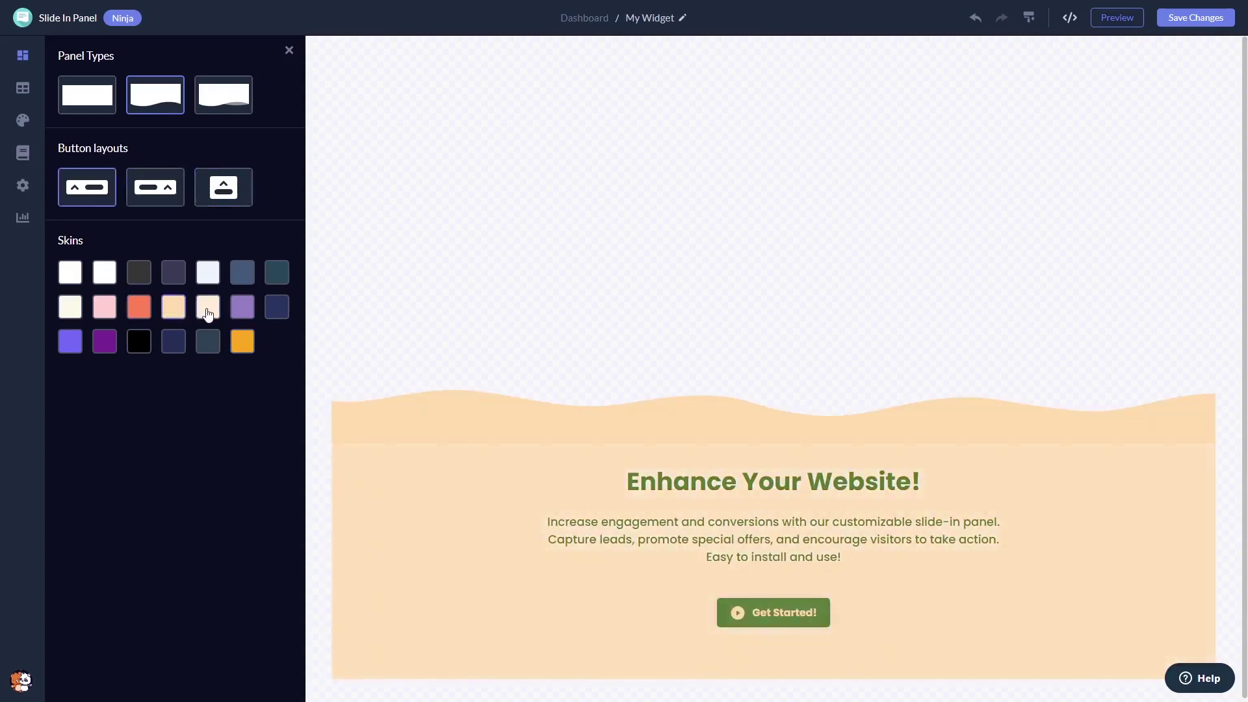
left_click(208, 315)
left_click(241, 316)
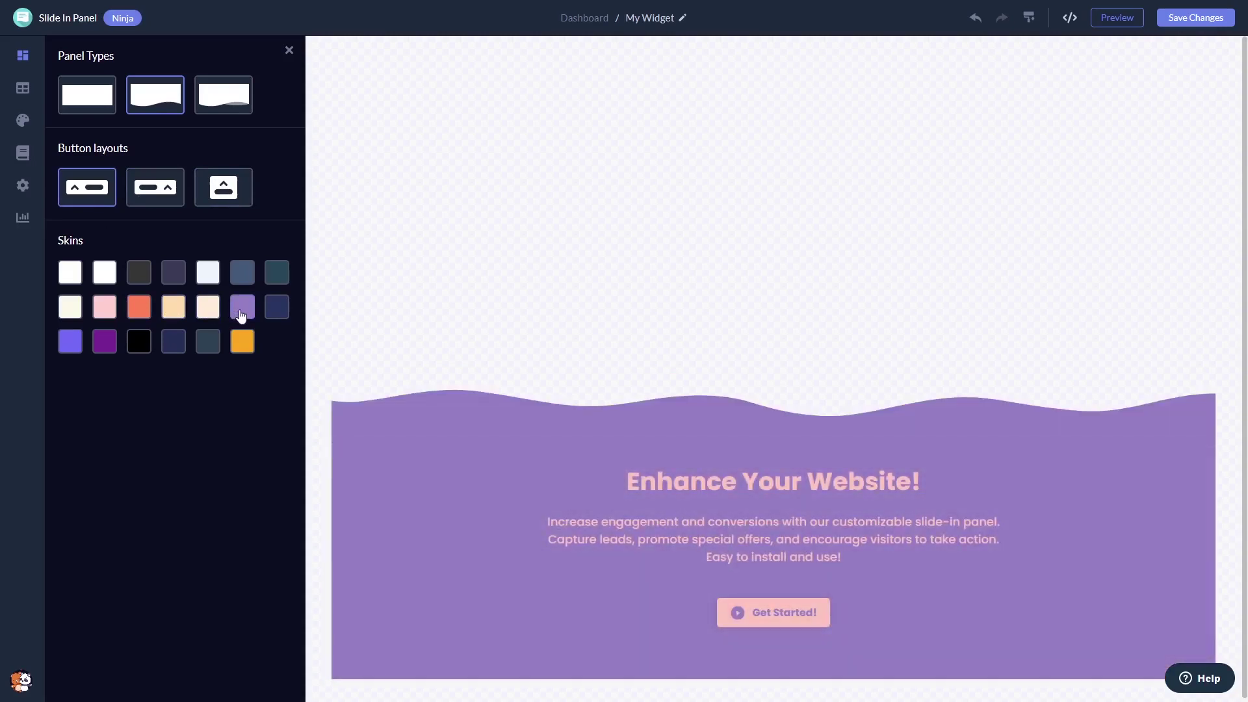
left_click(271, 315)
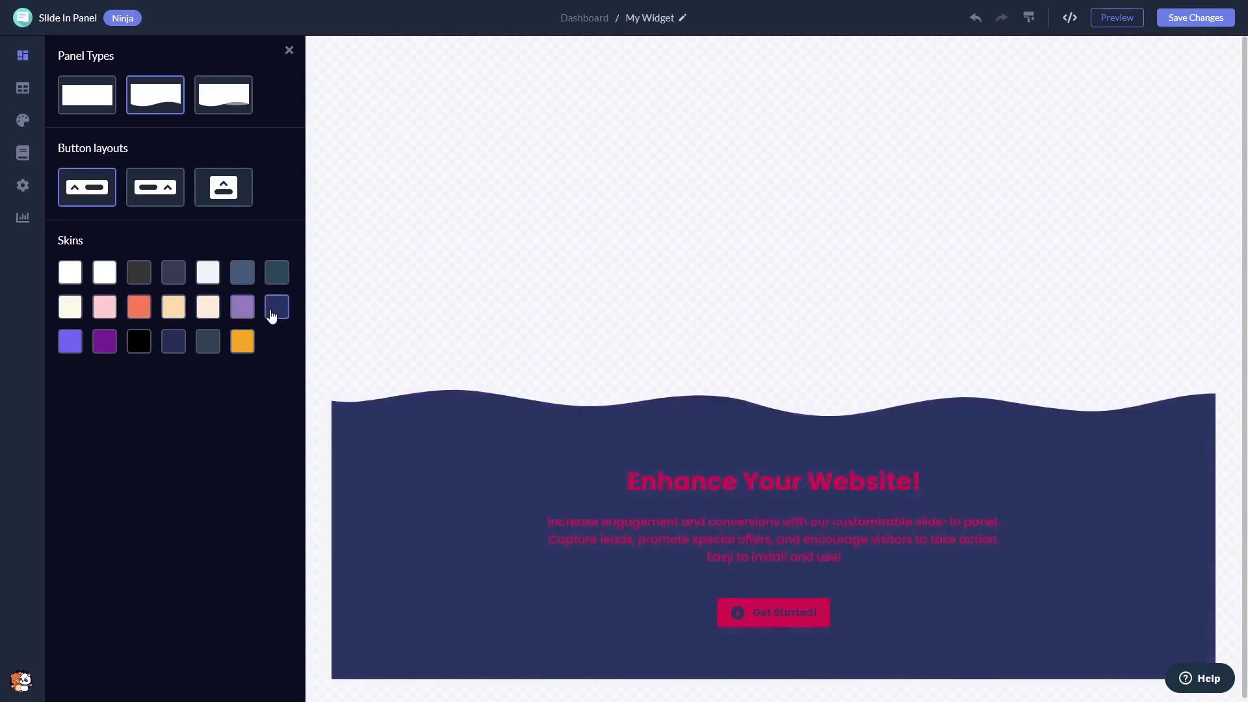
Step: Increase the panel's Title Size, review the Triggers and Settings tabs, and return to the dashboard
left_click(24, 127)
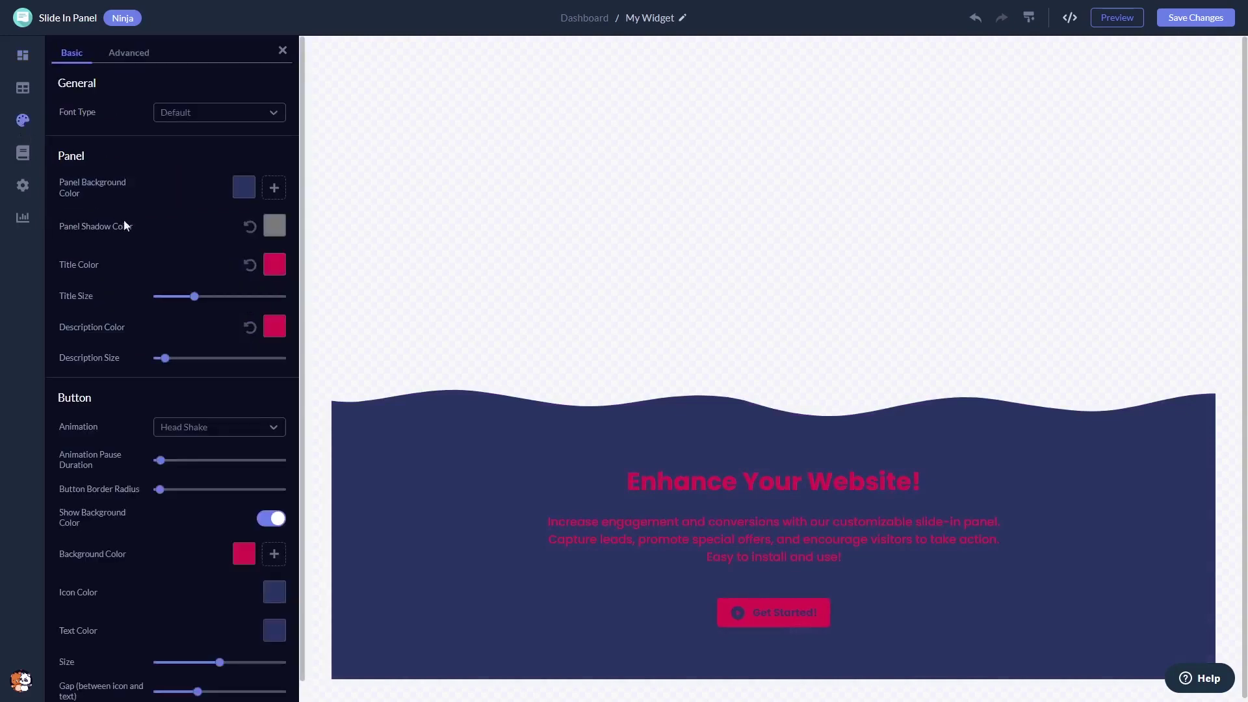
left_click_drag(192, 295, 213, 296)
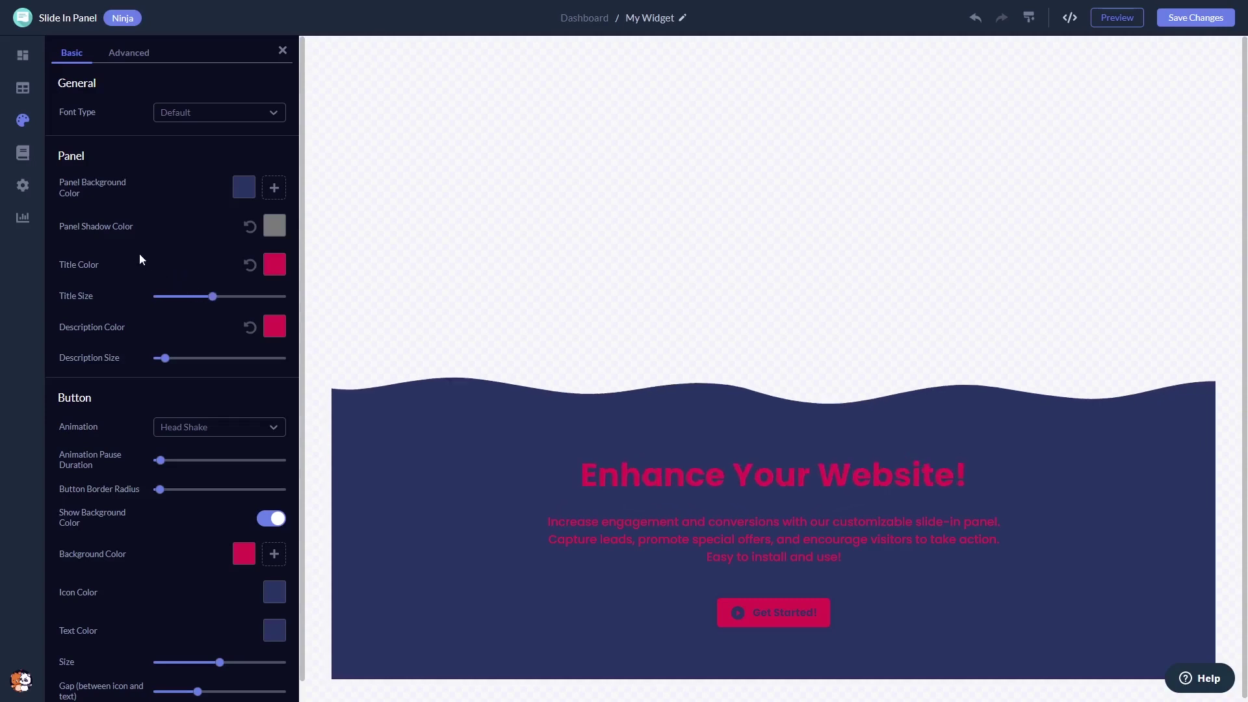
left_click(23, 158)
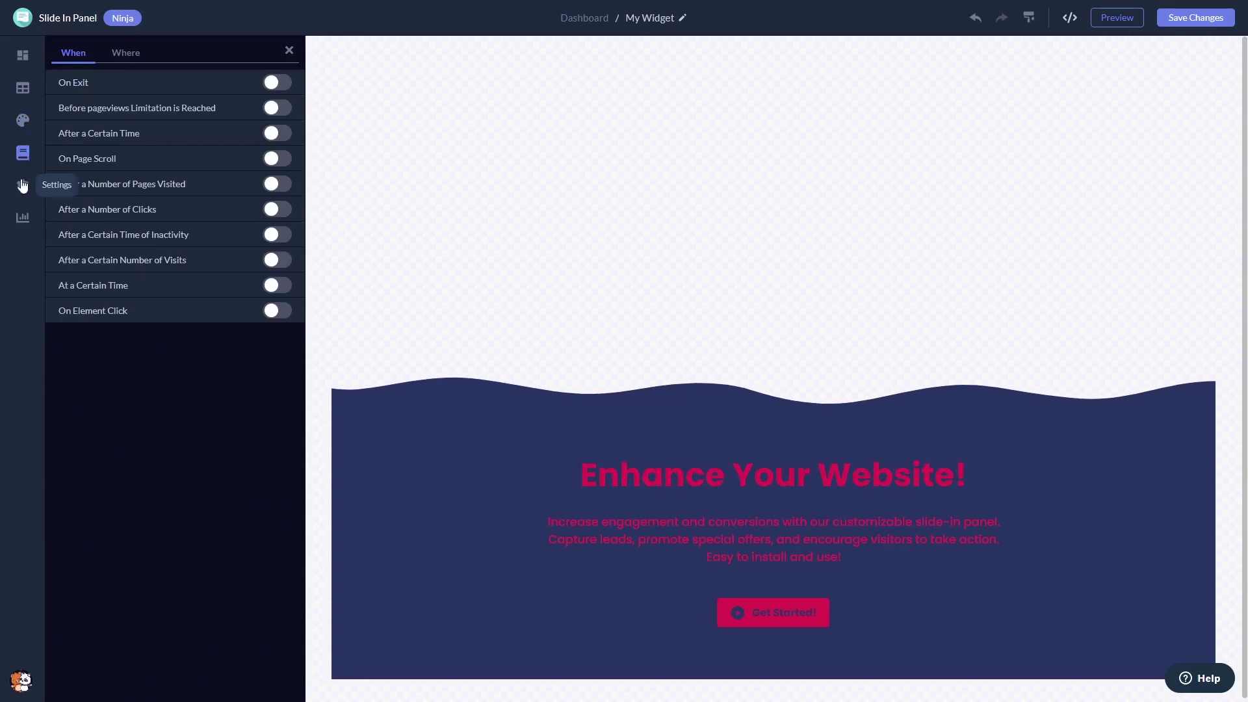
left_click(22, 186)
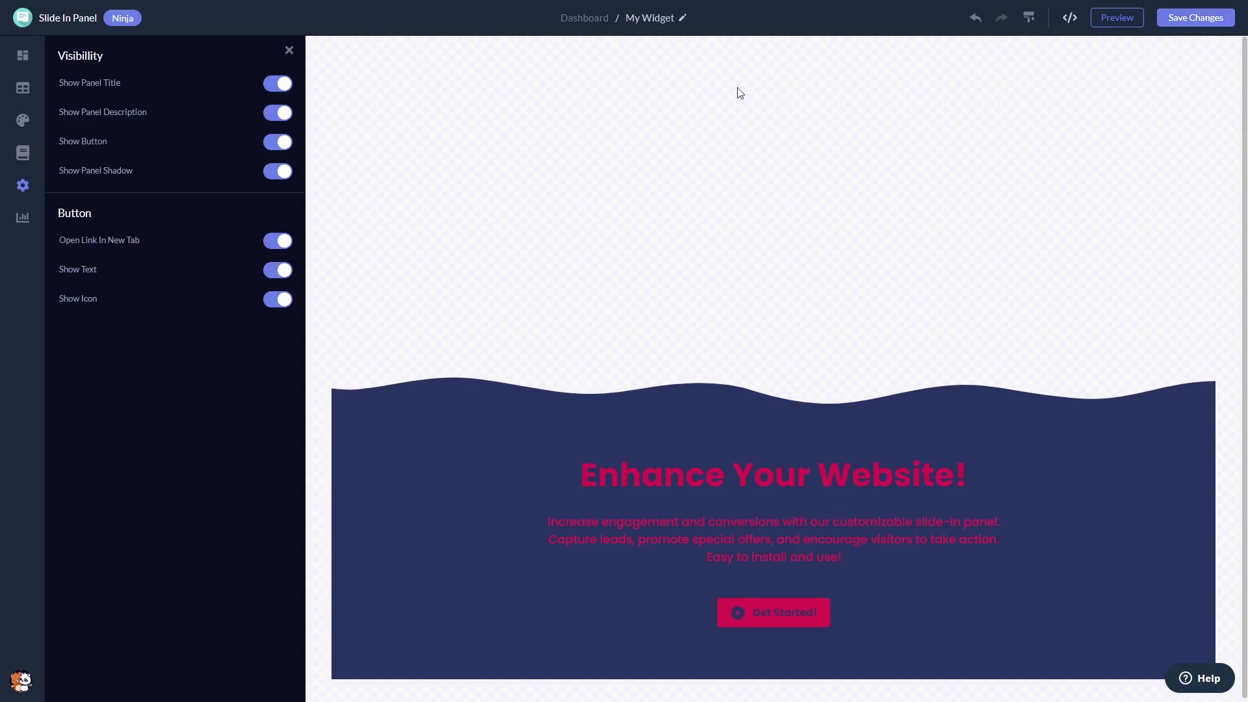
left_click(597, 26)
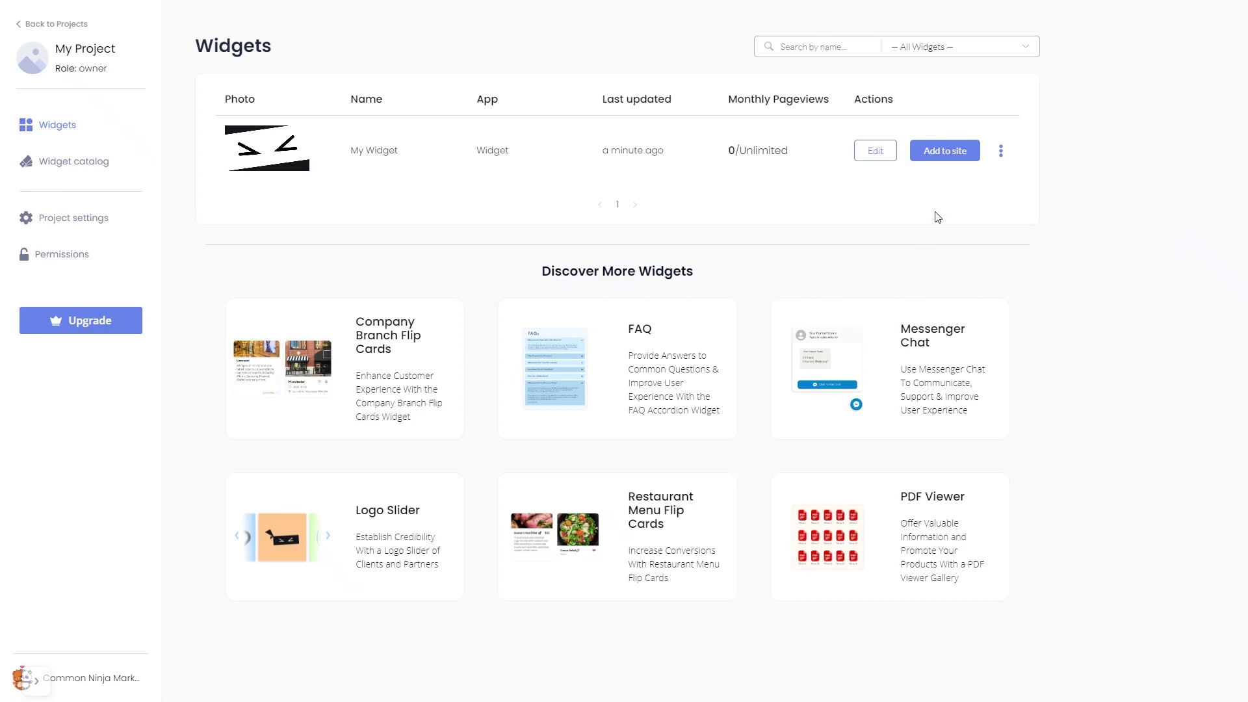
Step: Copy My Widget's installation code from the 'Add to site' dialog and close it
left_click(949, 153)
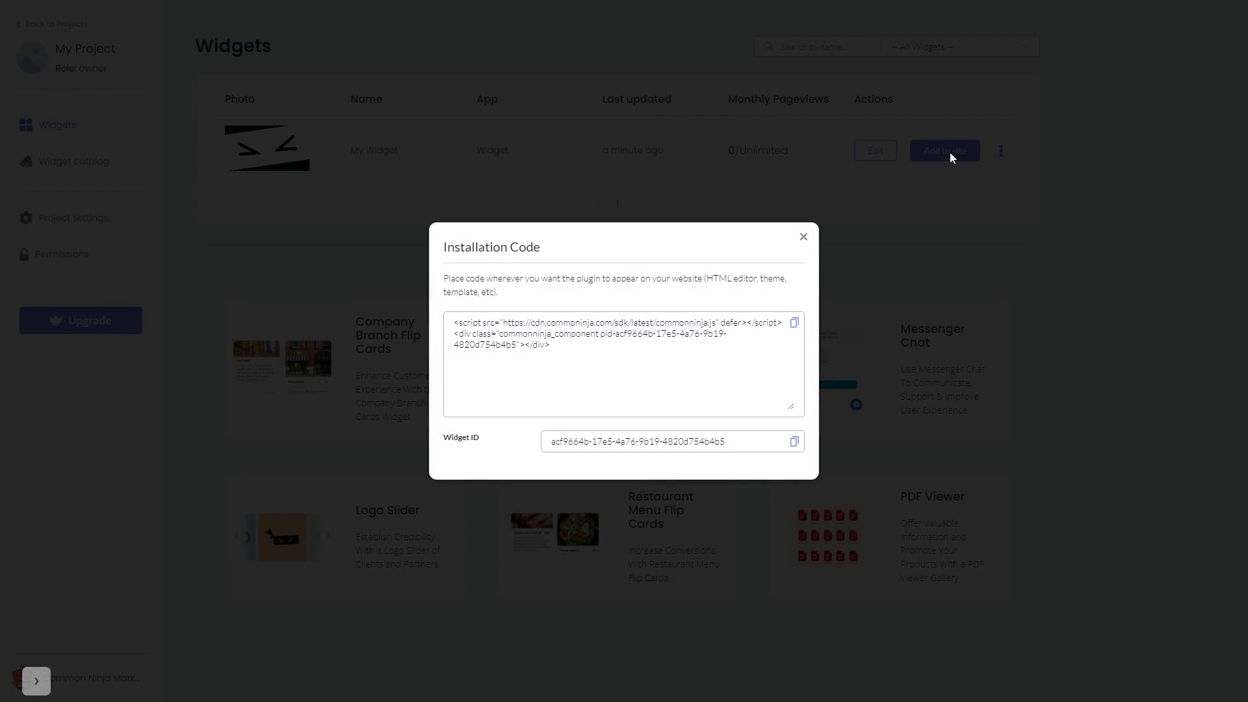
left_click(795, 324)
left_click(795, 324)
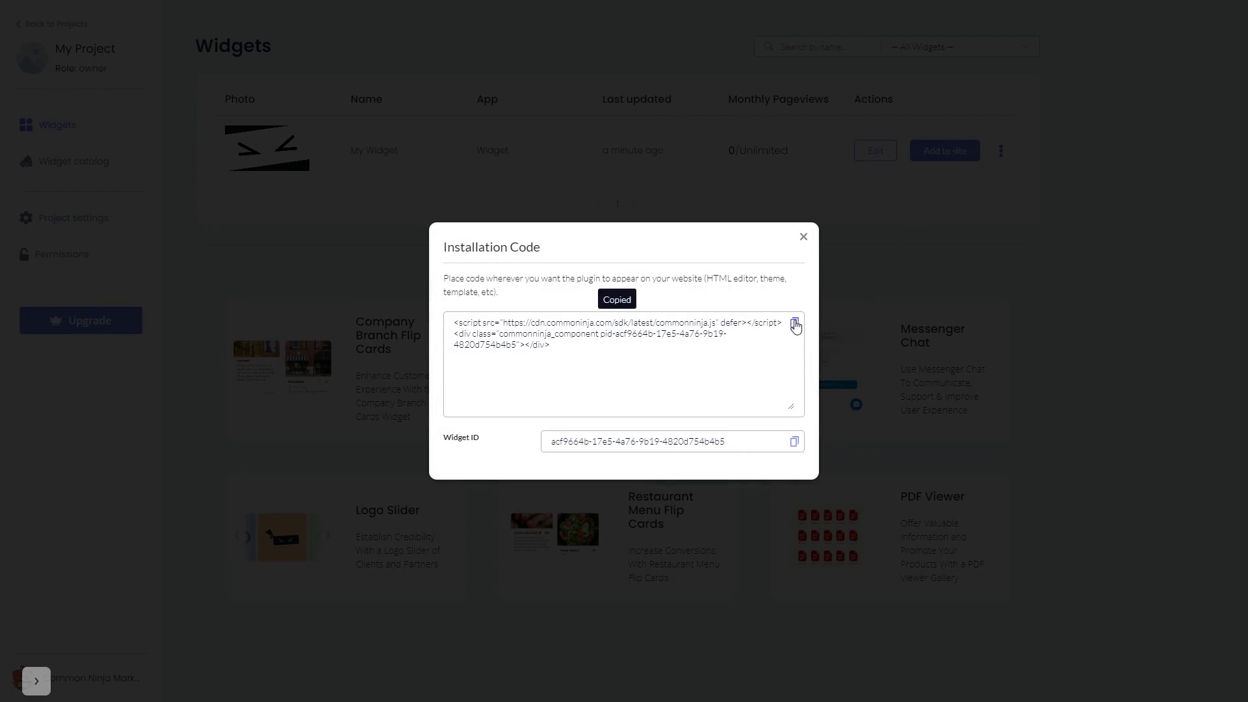
left_click(806, 237)
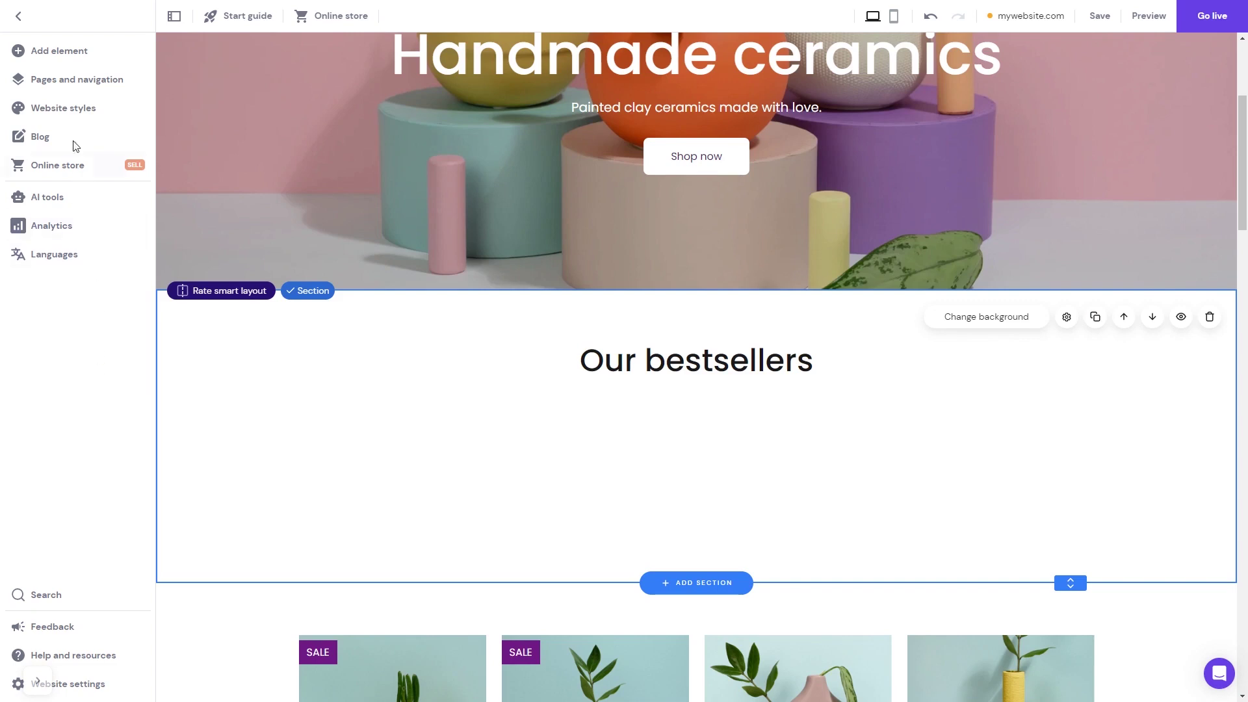
Step: Drag an Embed code element into the Our bestsellers section
left_click(70, 61)
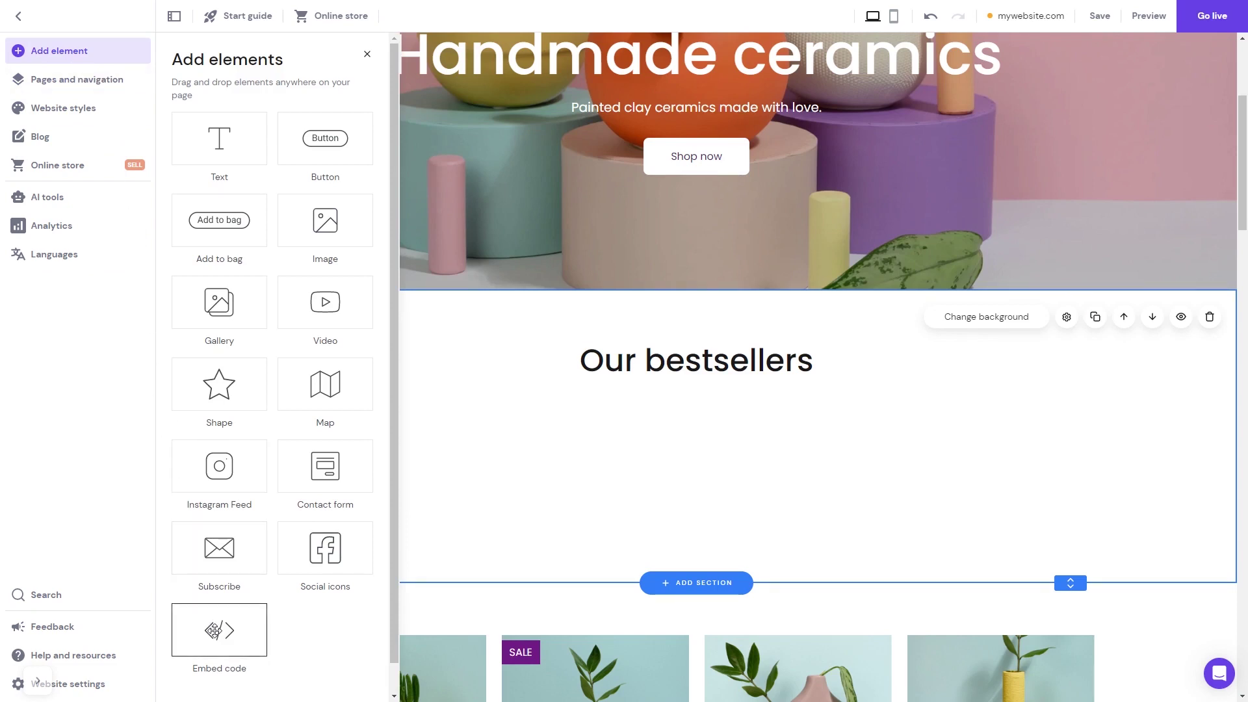
left_click_drag(215, 631, 705, 464)
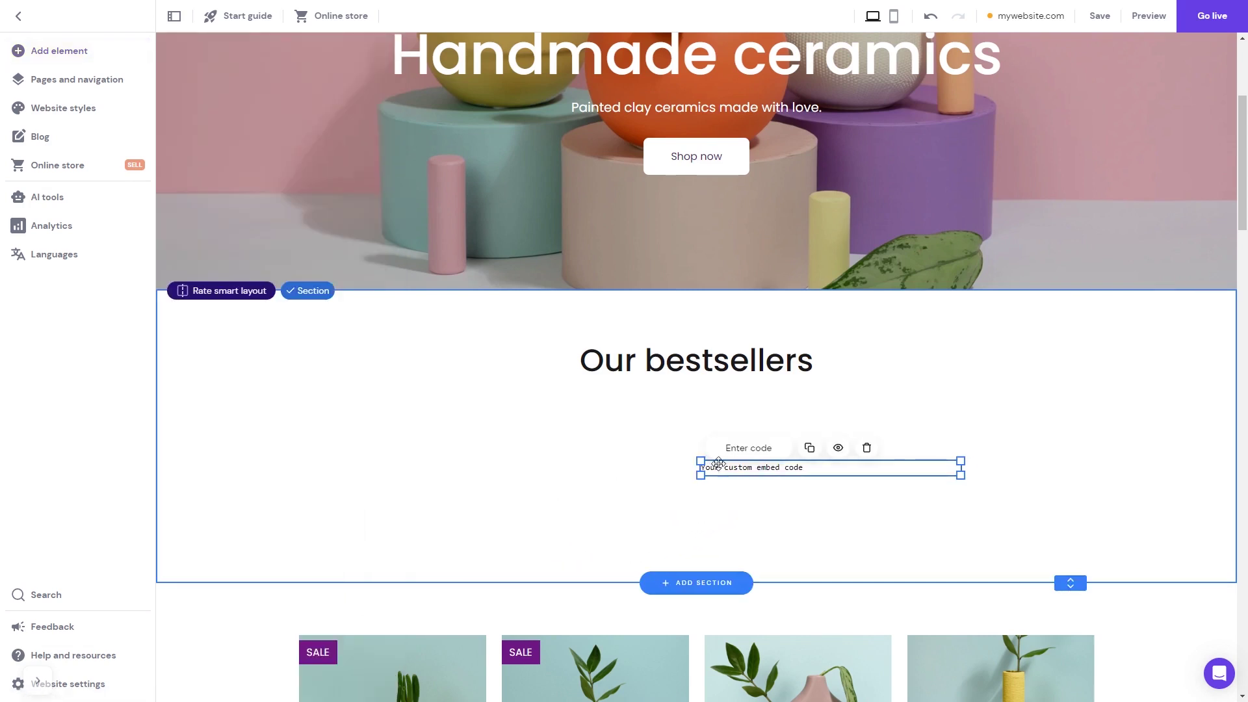
Step: Move the embed element left under the heading and stretch its top and bottom edges taller
left_click_drag(751, 466, 368, 472)
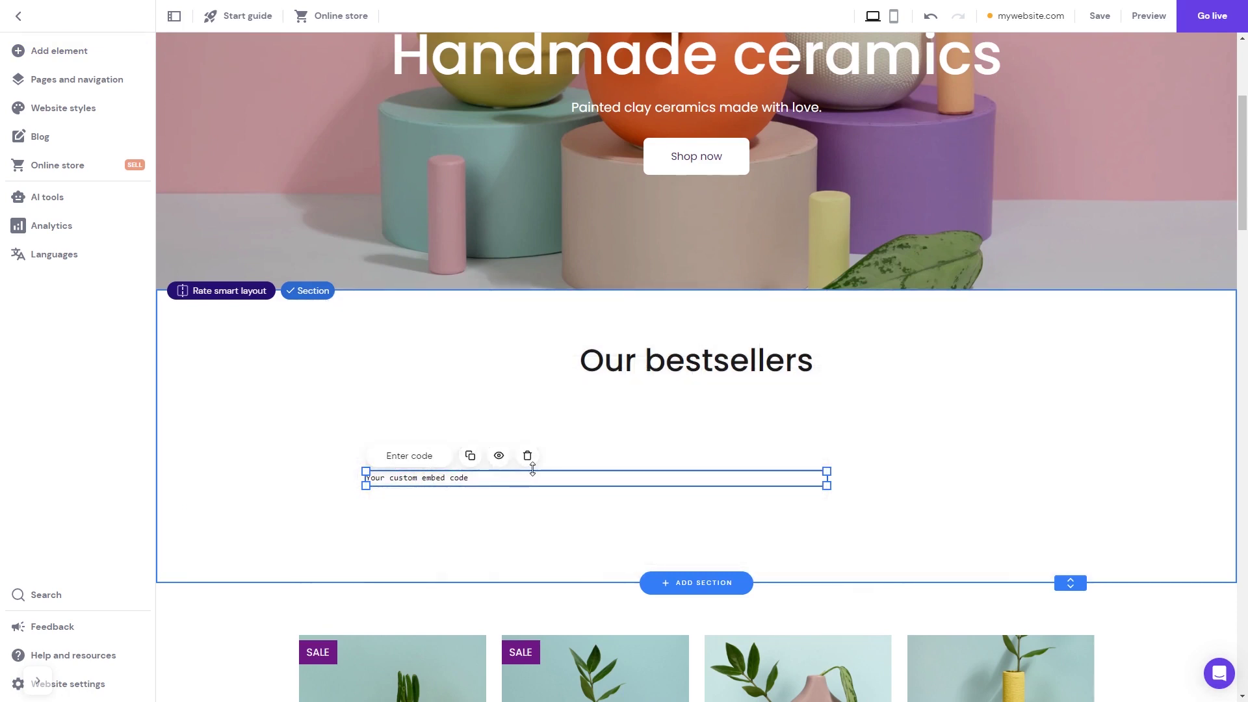
left_click_drag(530, 470, 563, 390)
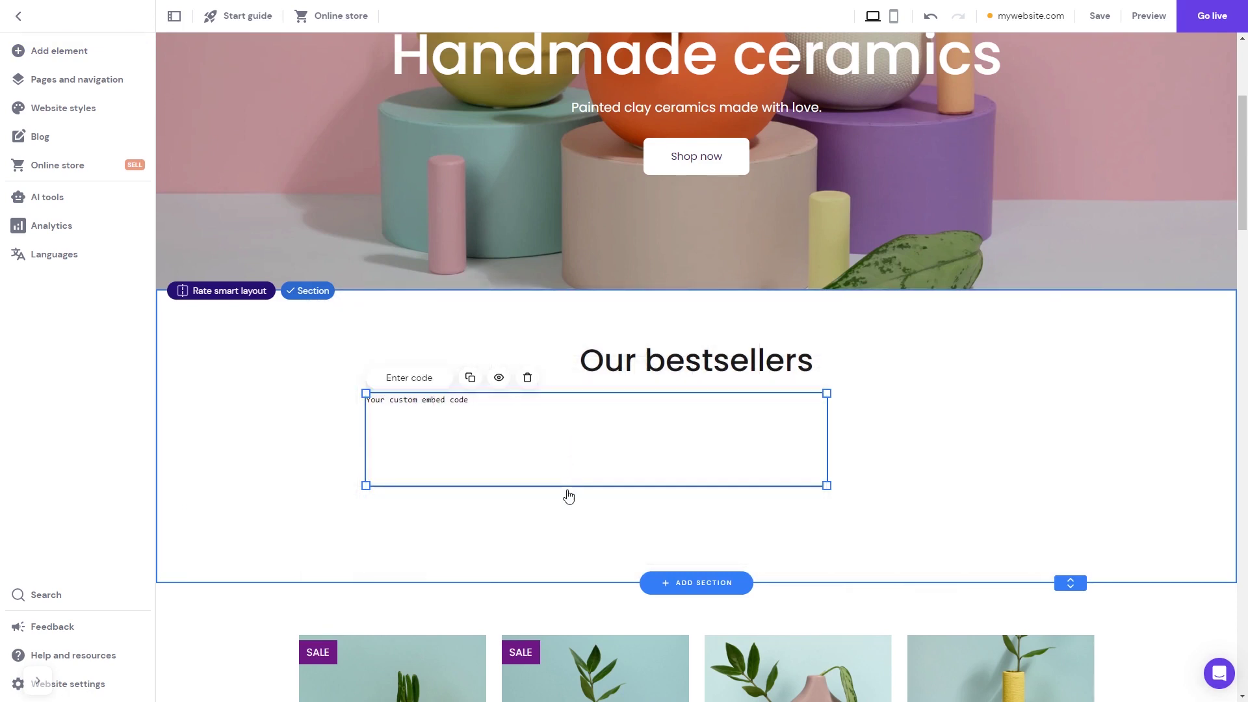
left_click_drag(568, 485, 571, 565)
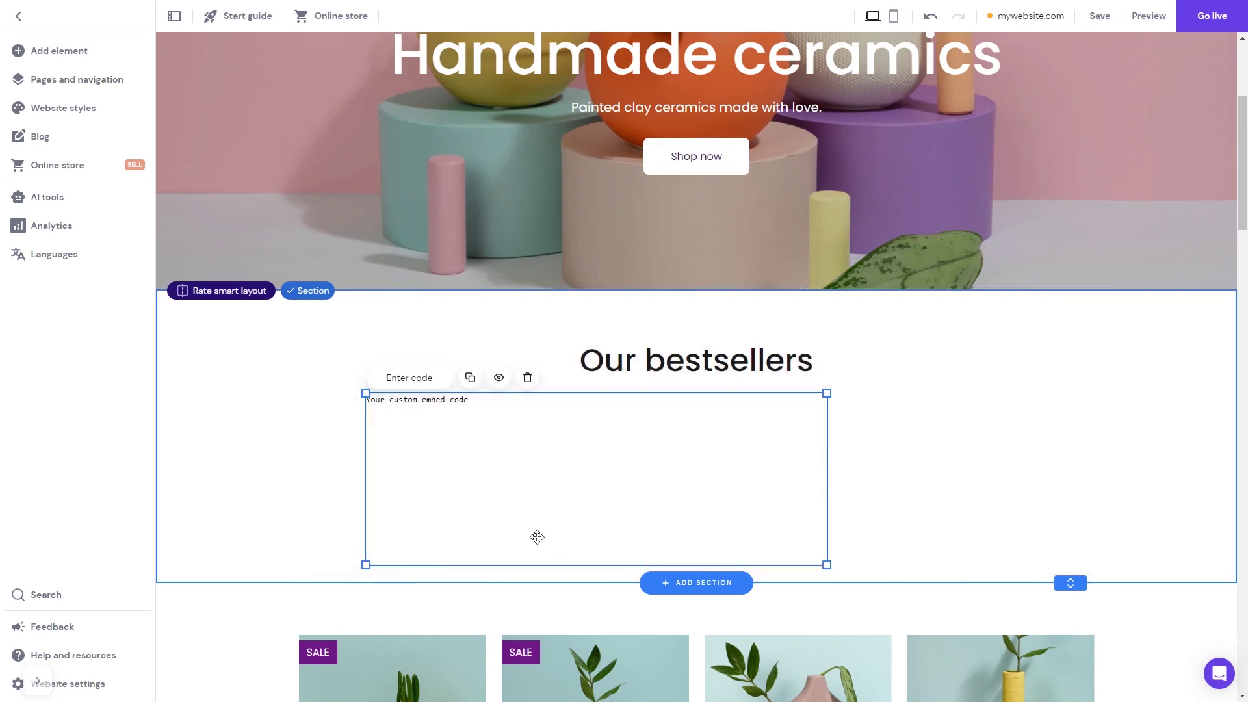
Step: Replace the placeholder embed code with the pasted Common Ninja installation script and apply it
left_click(420, 384)
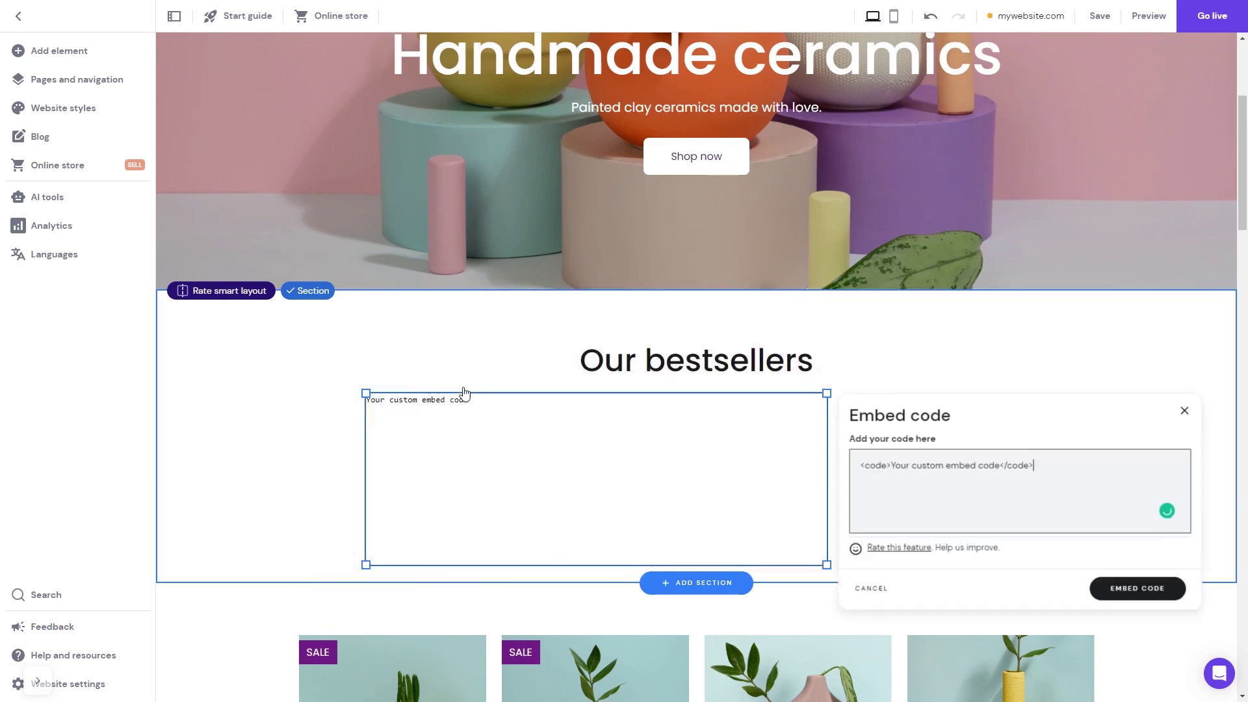
left_click(888, 465)
triple_click(888, 465)
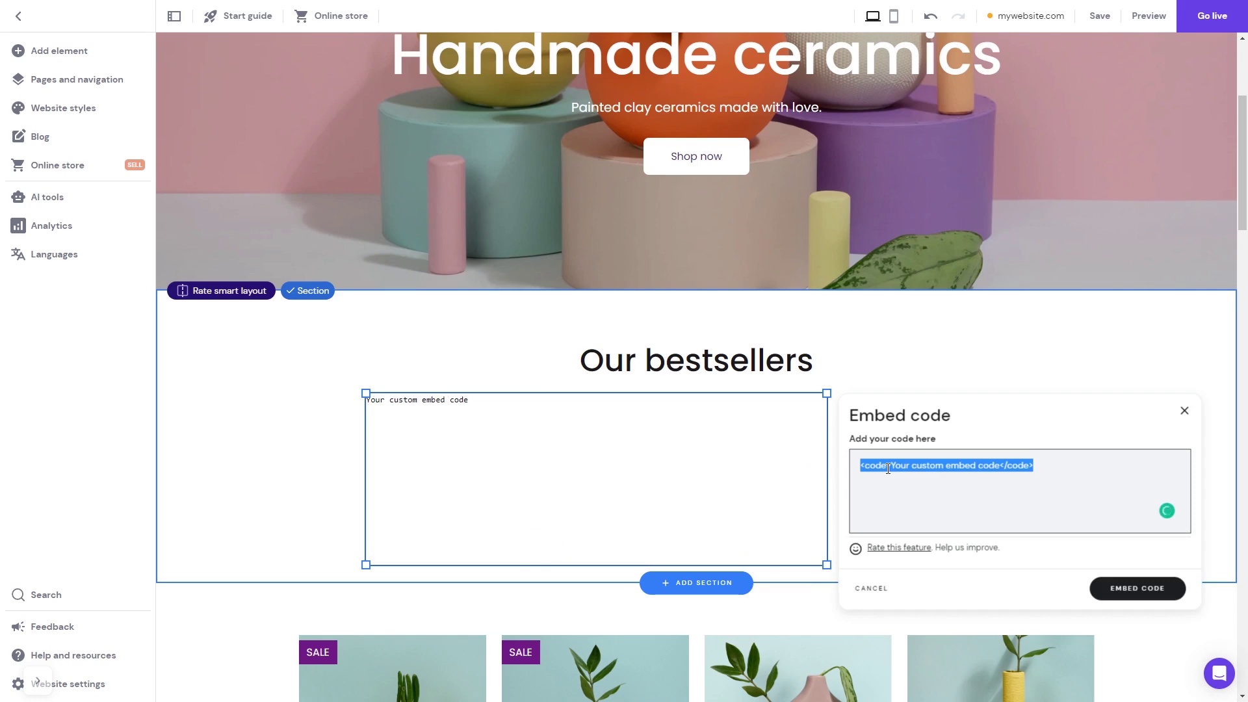
key("ctrl+v")
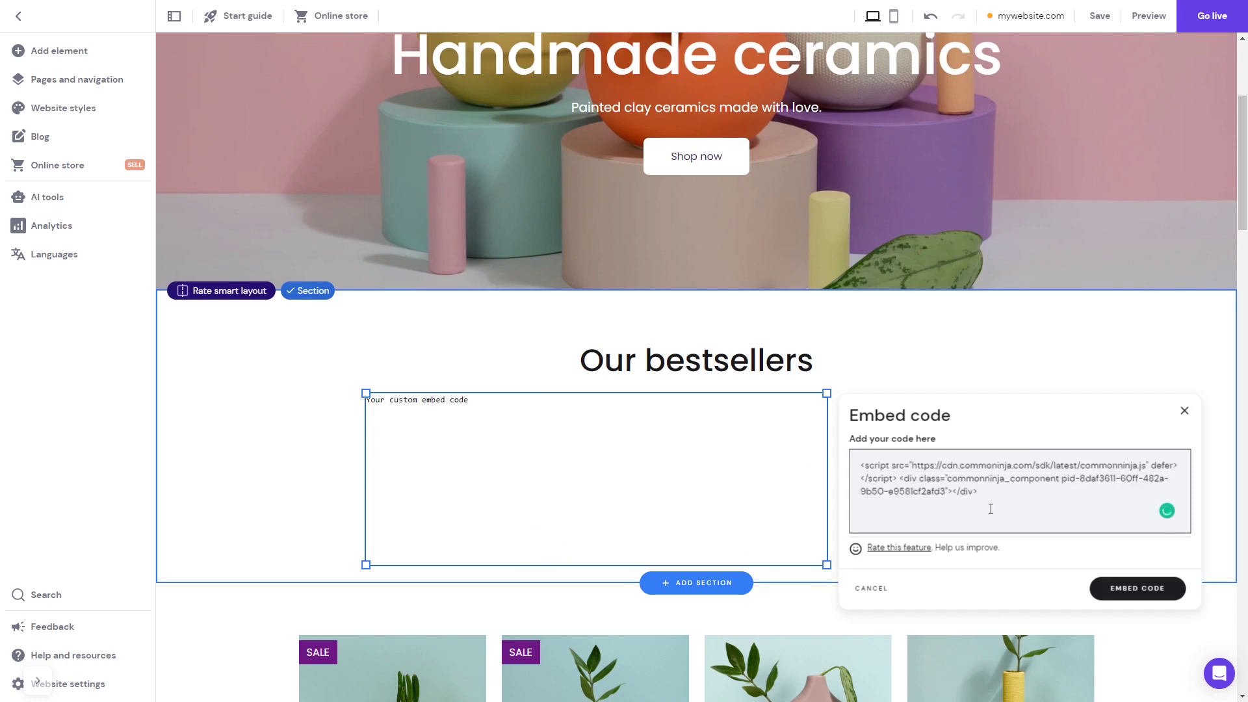
left_click(1137, 588)
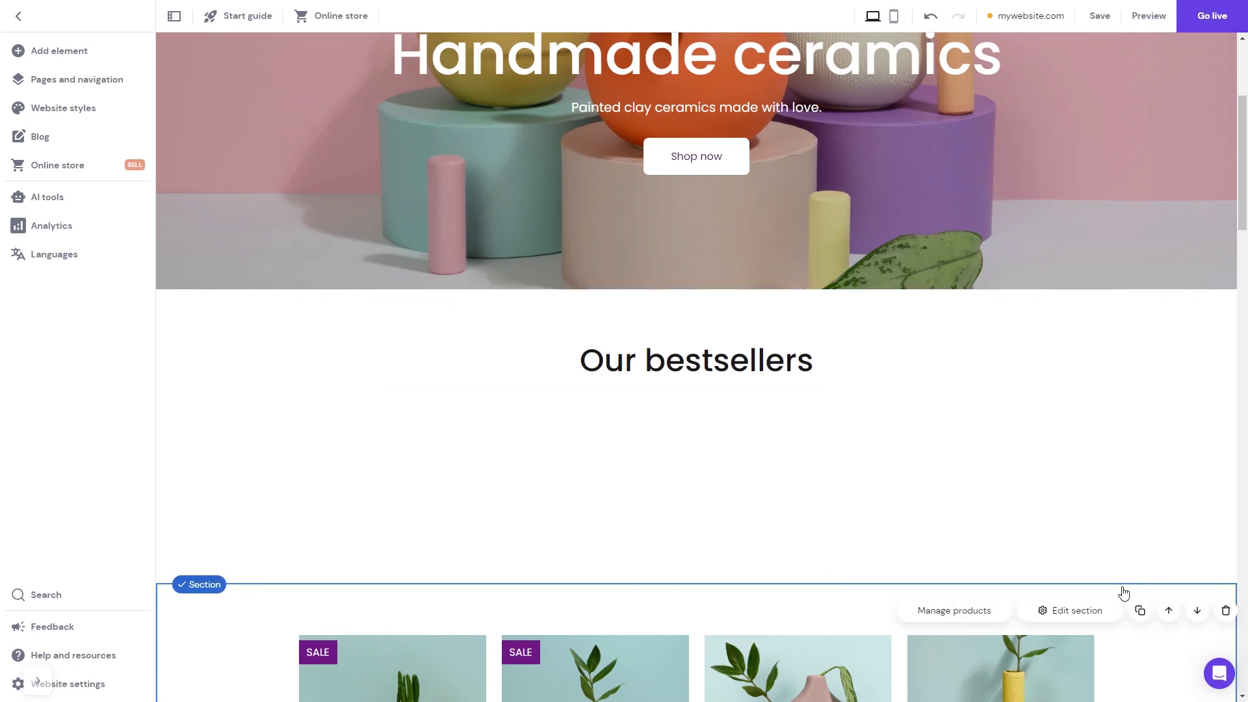